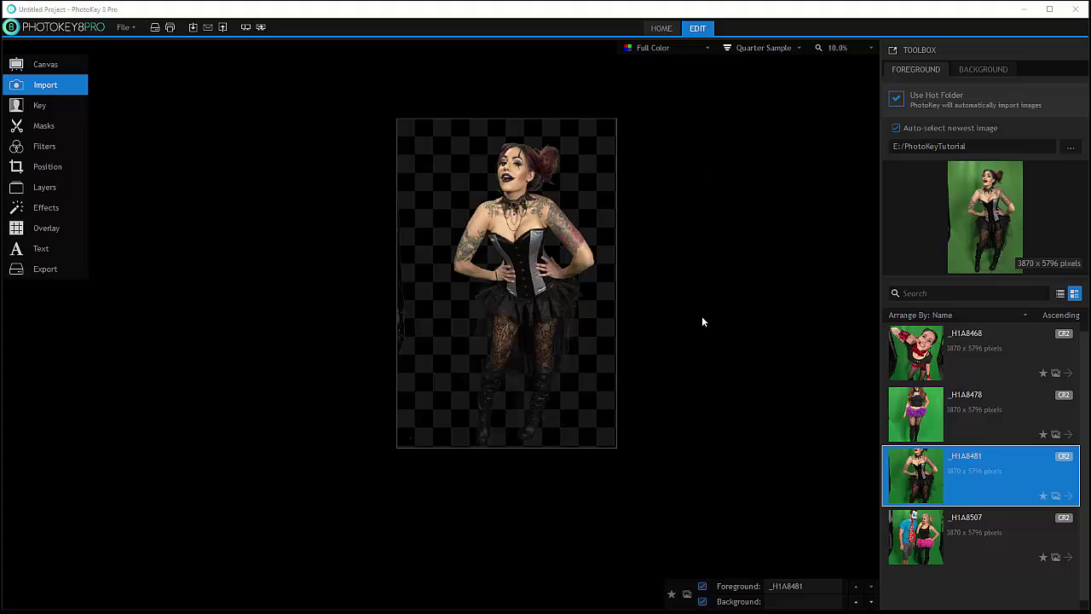
# Review the key settings for the corset photo, then bring up the Masks panel
pyautogui.click(38, 107)
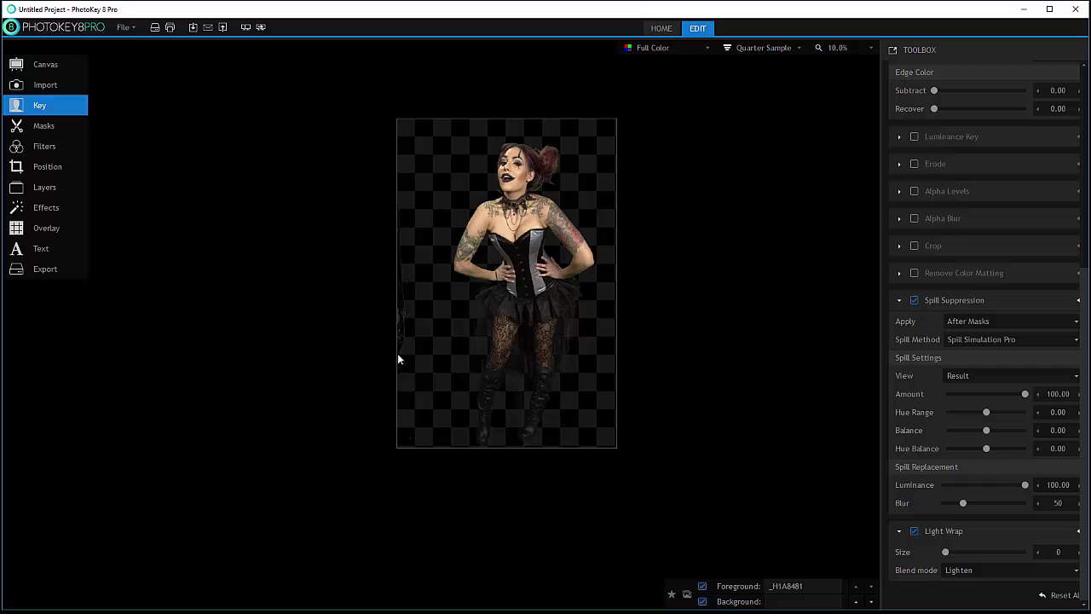
pyautogui.click(43, 127)
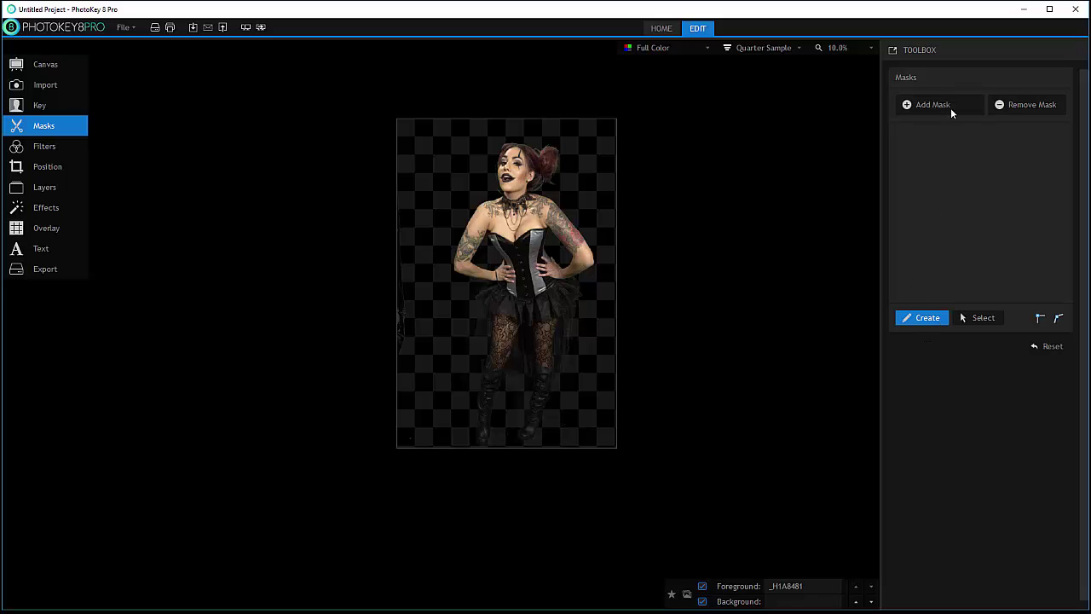
# Add Mask #1 as a closed four-point Remove Alpha polygon beside the photo's left edge
pyautogui.click(925, 106)
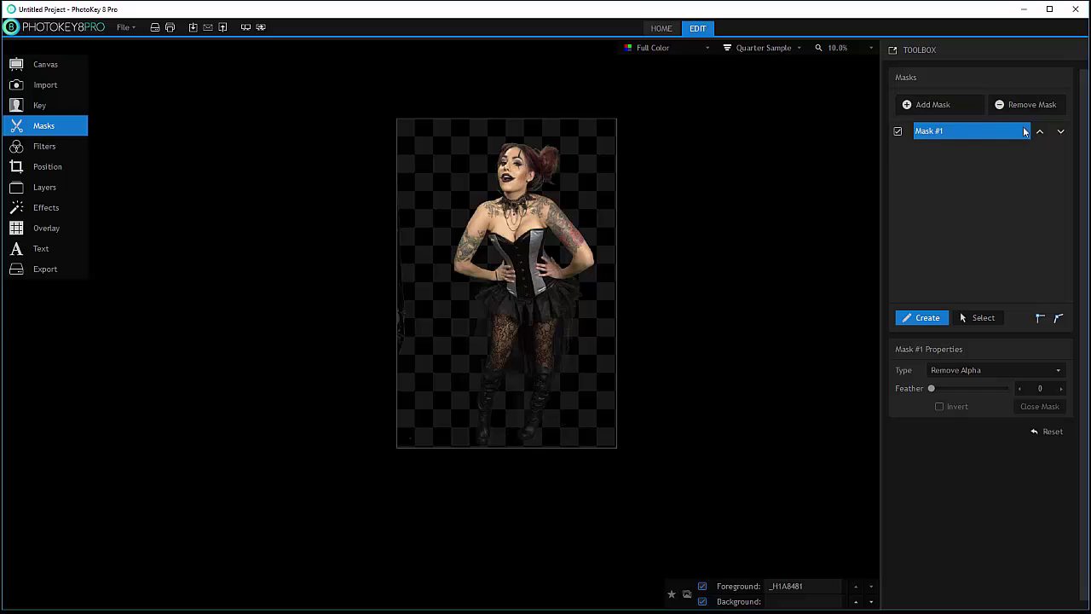
pyautogui.click(364, 172)
pyautogui.click(422, 338)
pyautogui.click(366, 410)
pyautogui.click(365, 172)
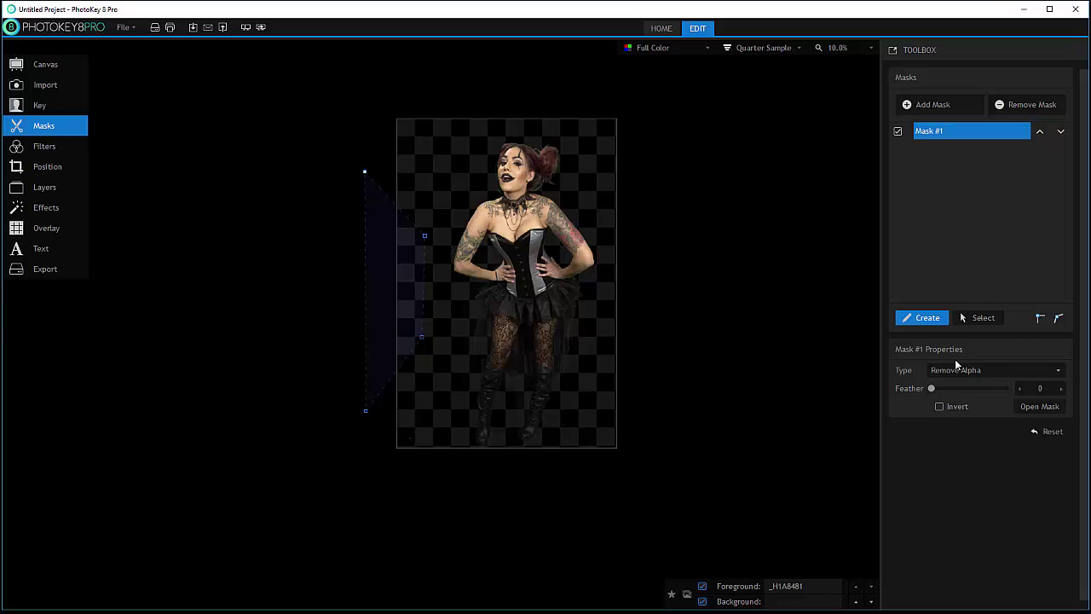
pyautogui.click(1057, 375)
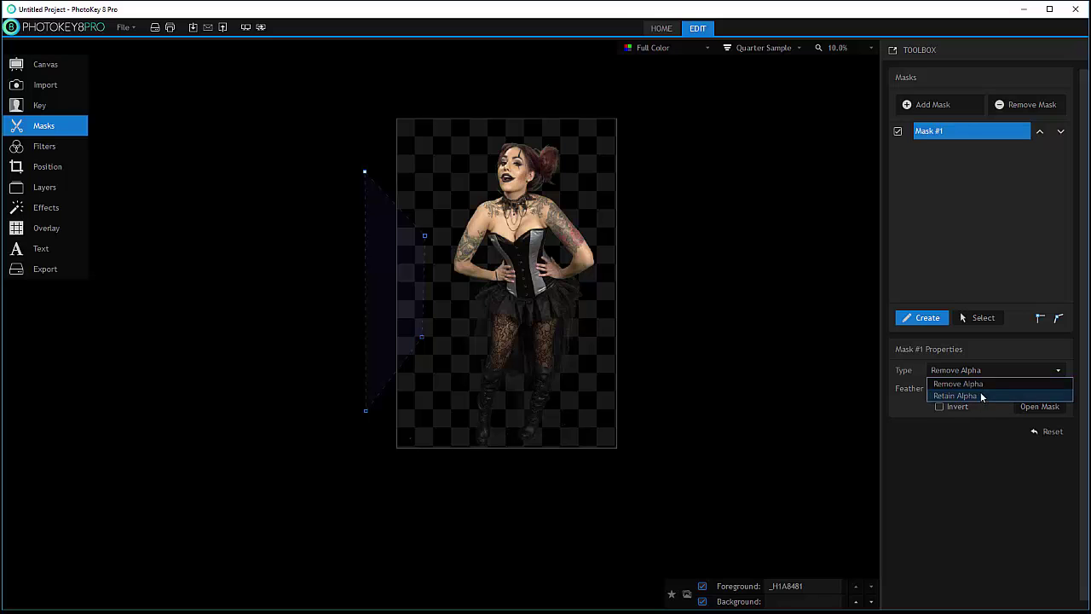
pyautogui.click(769, 245)
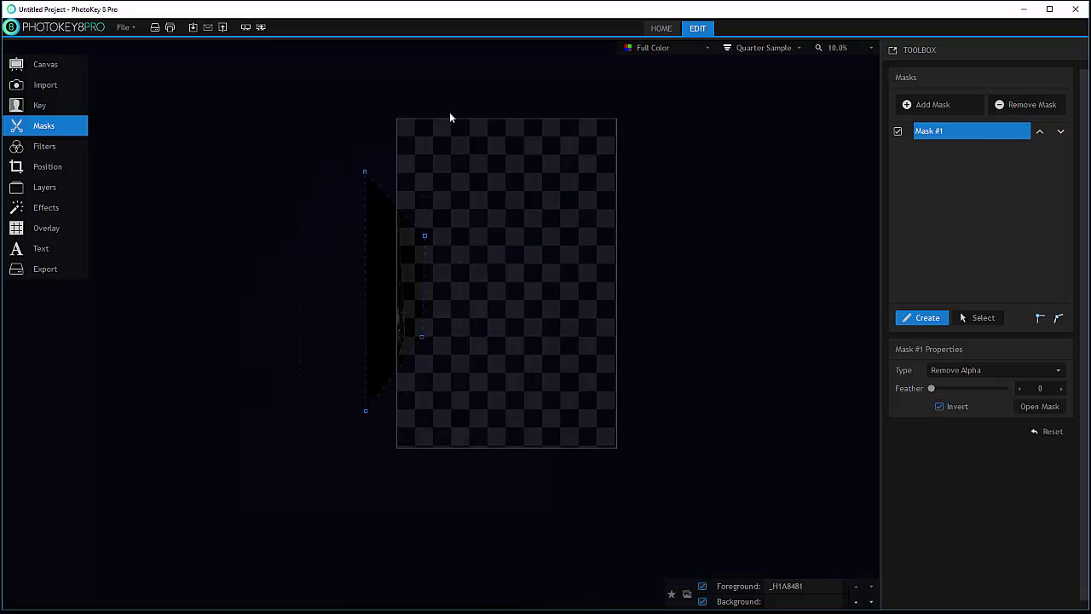
pyautogui.click(940, 406)
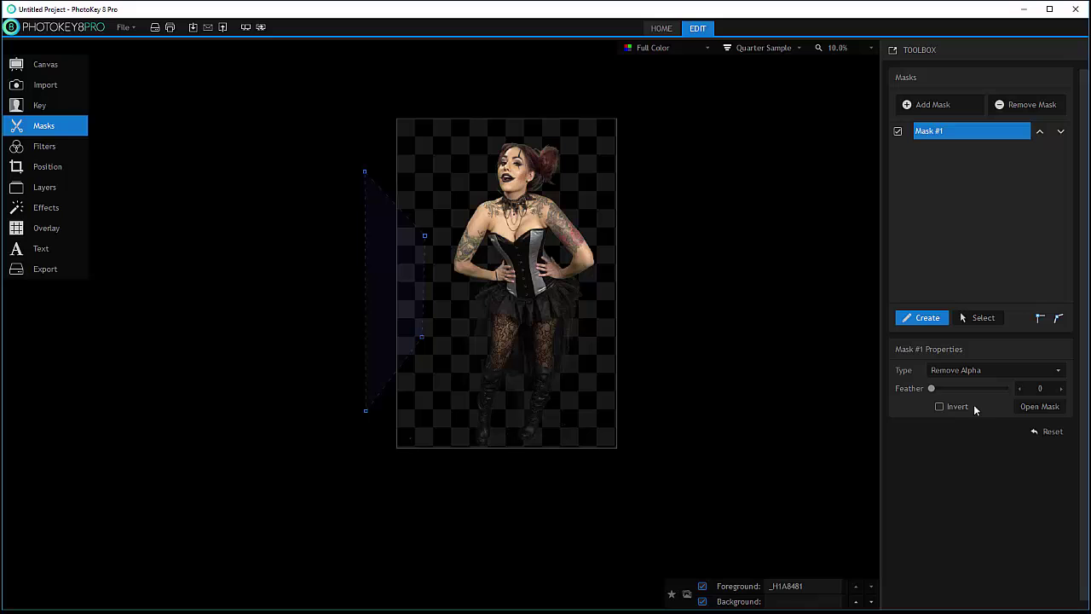
pyautogui.moveTo(931, 390); pyautogui.dragTo(985, 390)
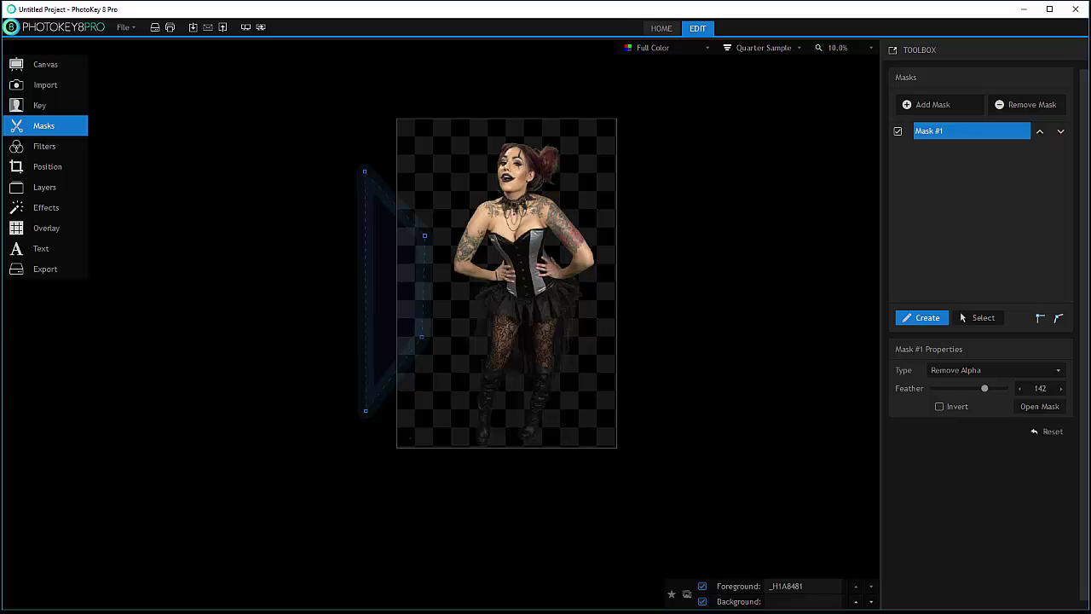
pyautogui.moveTo(984, 387); pyautogui.dragTo(894, 384)
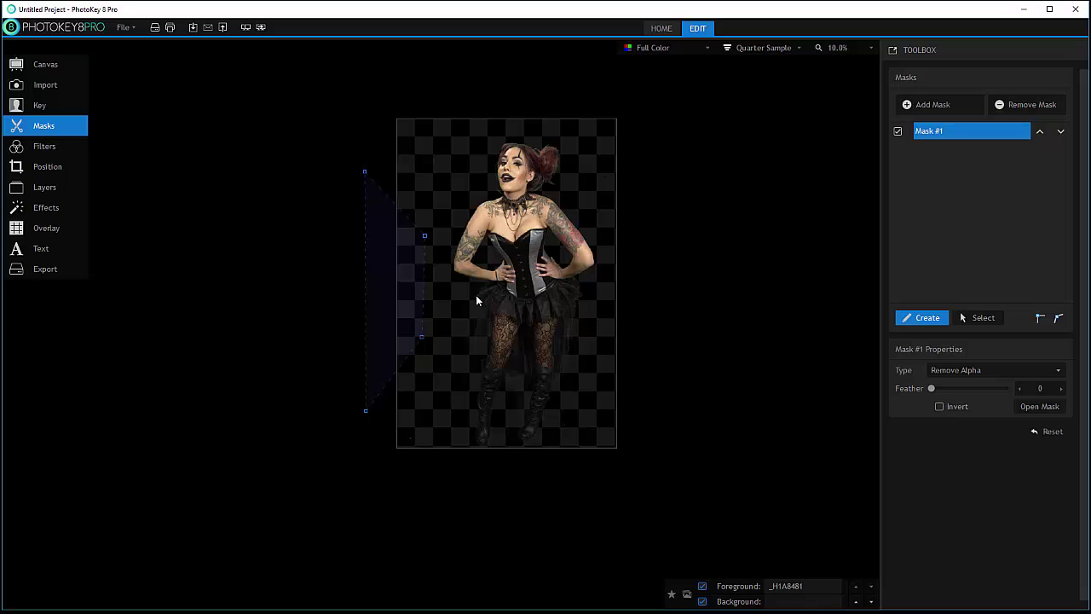
# Switch to _H1A8507, set spill suppression Before Masks, and sample the green backdrop (88, 202, 97)
pyautogui.click(44, 85)
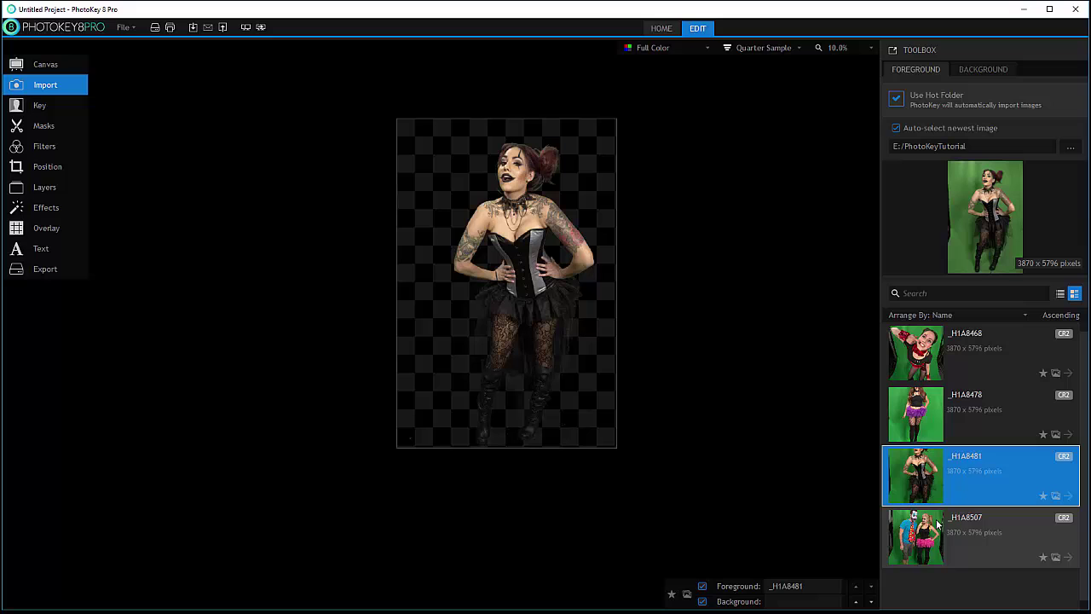
pyautogui.click(980, 536)
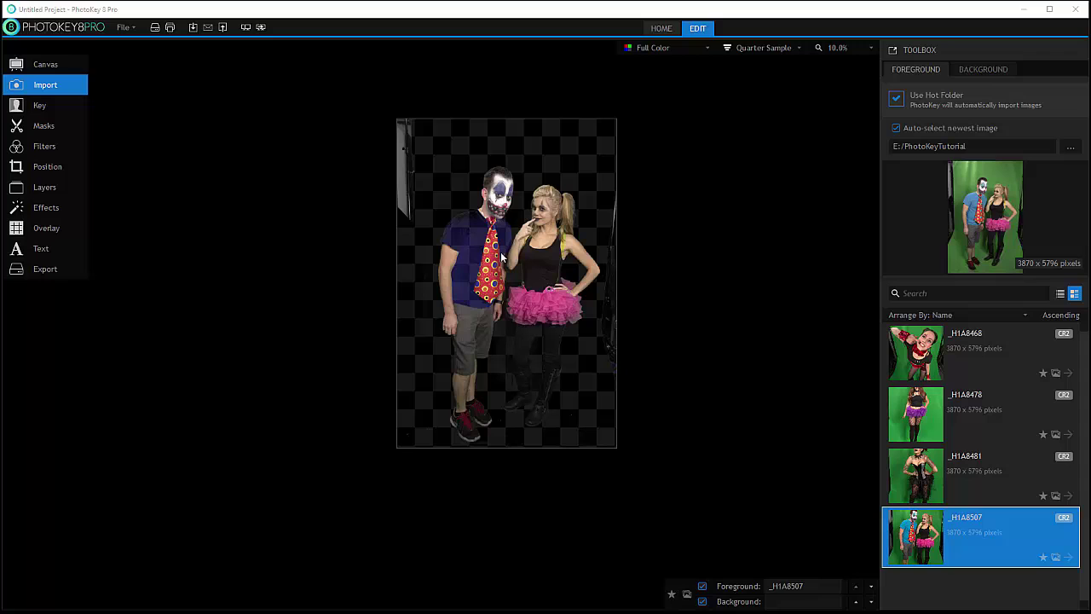
pyautogui.click(44, 105)
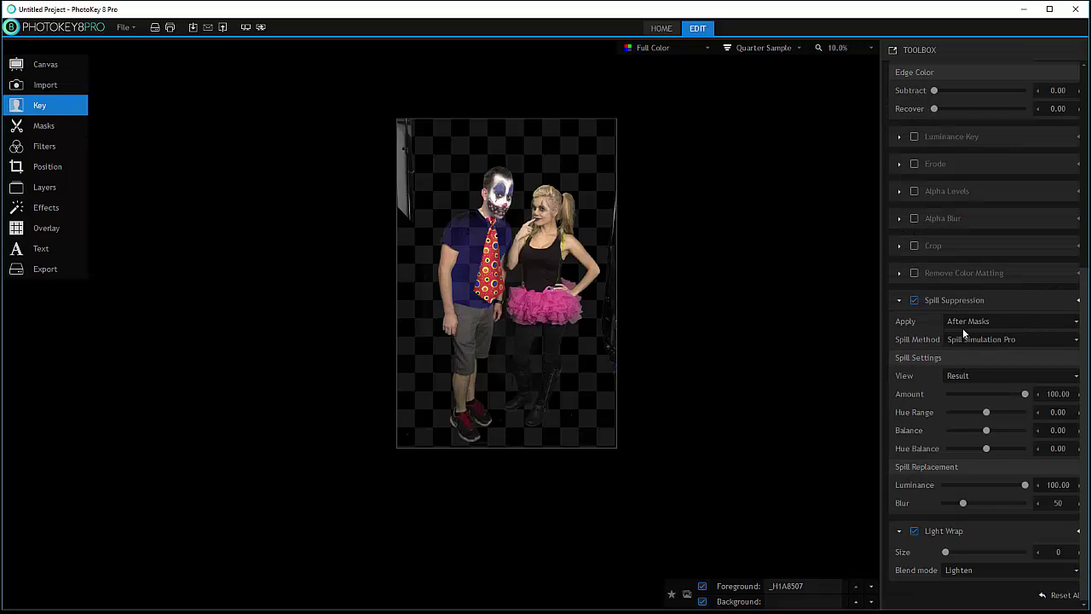
pyautogui.scroll(1, 973, 321)
pyautogui.moveTo(1083, 308); pyautogui.dragTo(1065, 175)
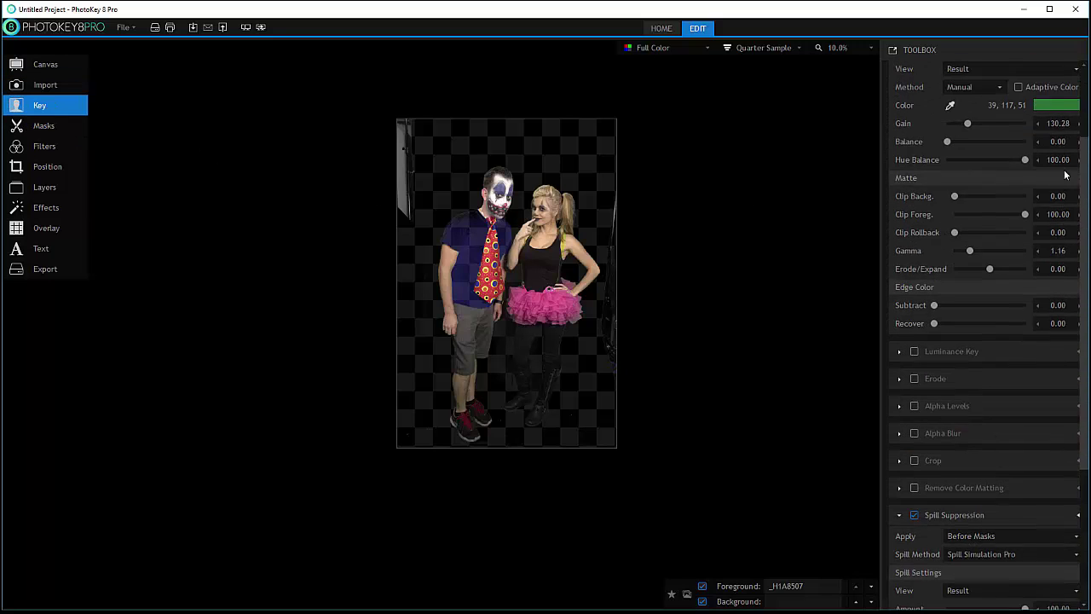
pyautogui.scroll(1, 1064, 175)
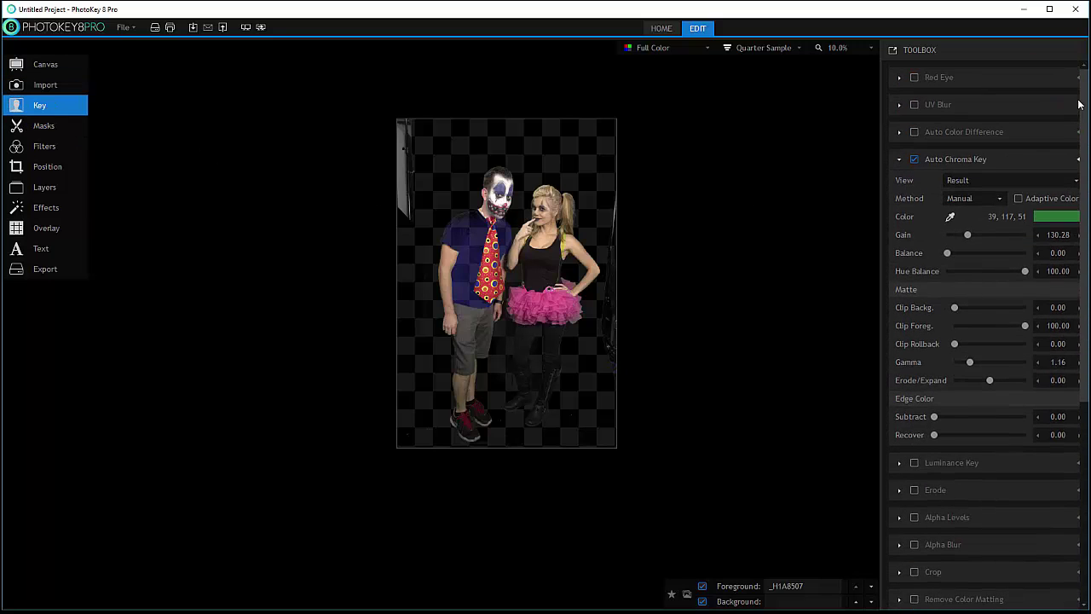
pyautogui.click(946, 216)
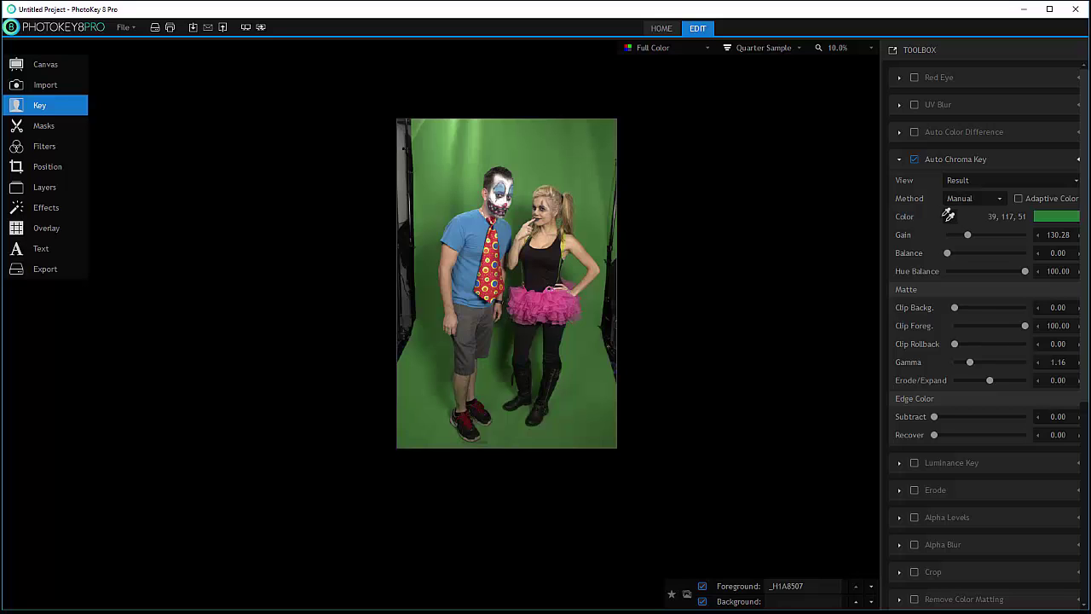
pyautogui.click(864, 273)
pyautogui.click(950, 217)
pyautogui.click(454, 135)
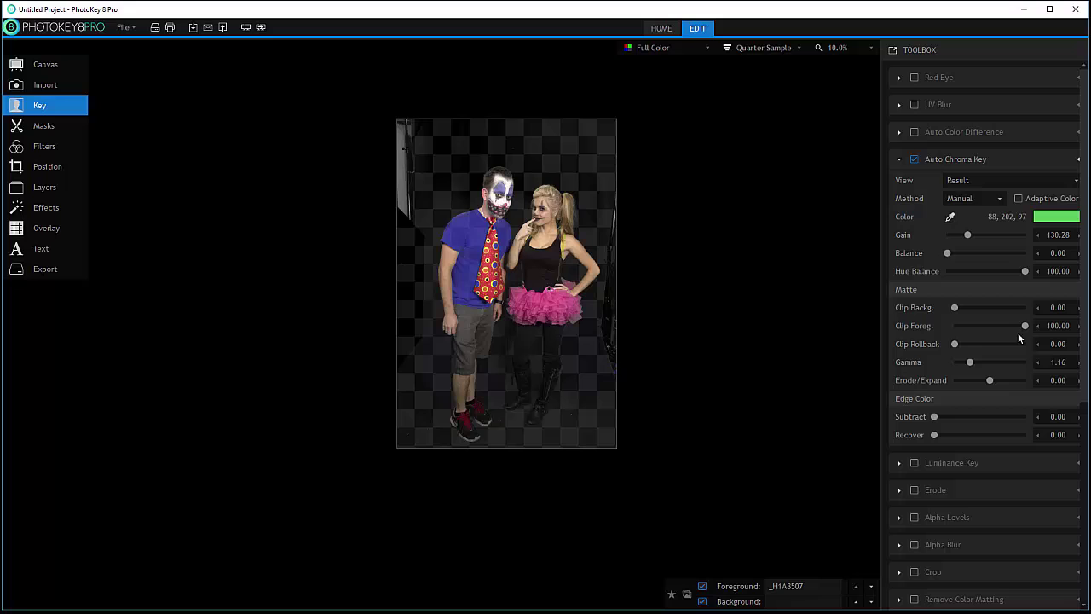
pyautogui.moveTo(1025, 325); pyautogui.dragTo(967, 325)
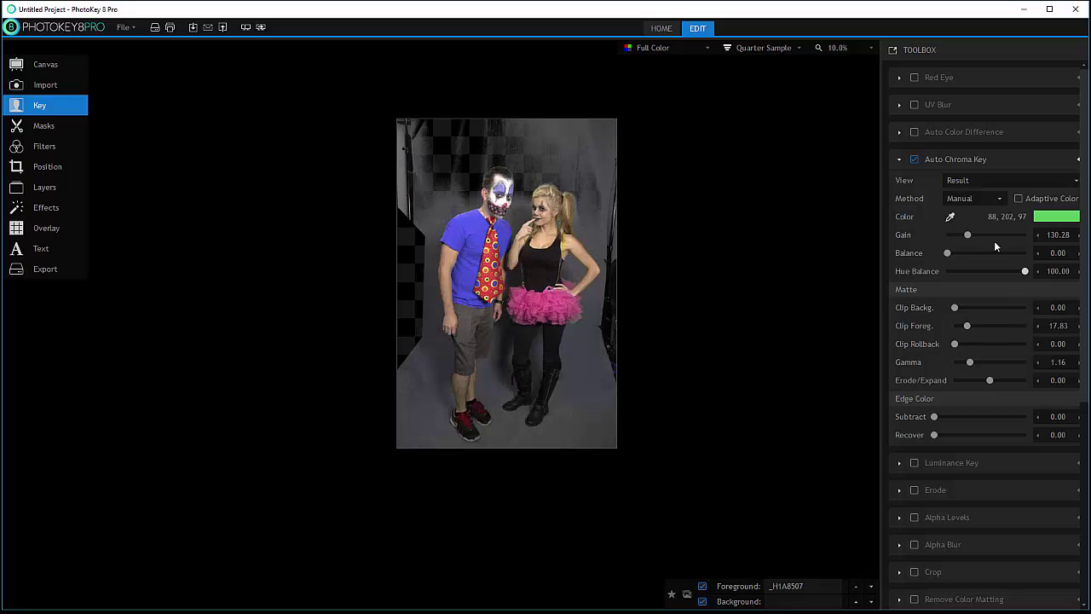
pyautogui.click(1007, 181)
pyautogui.click(956, 208)
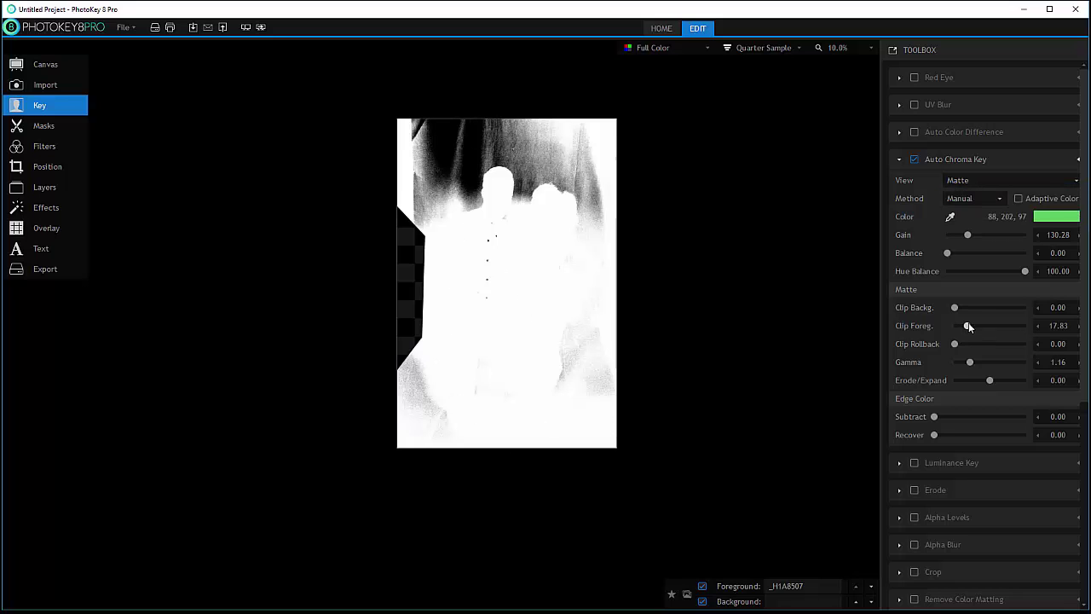
pyautogui.moveTo(968, 326); pyautogui.dragTo(1028, 325)
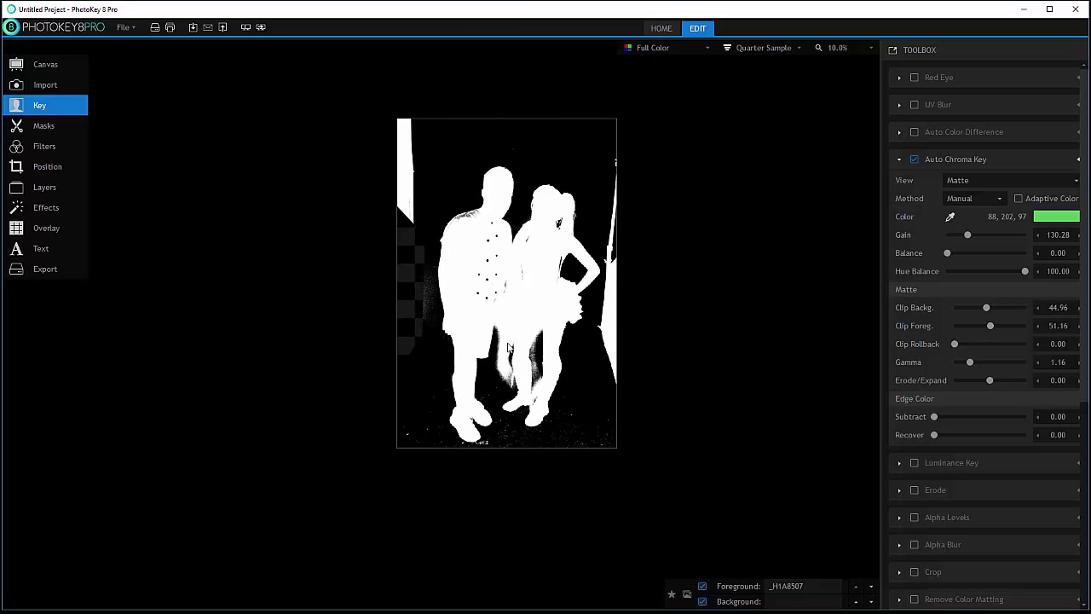
pyautogui.click(969, 180)
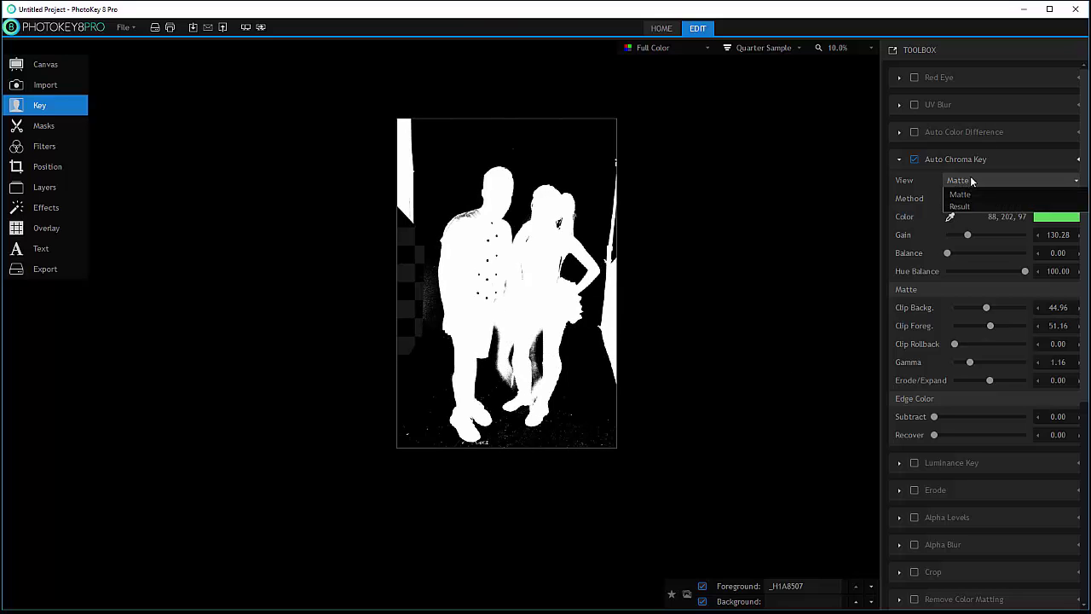
pyautogui.click(960, 206)
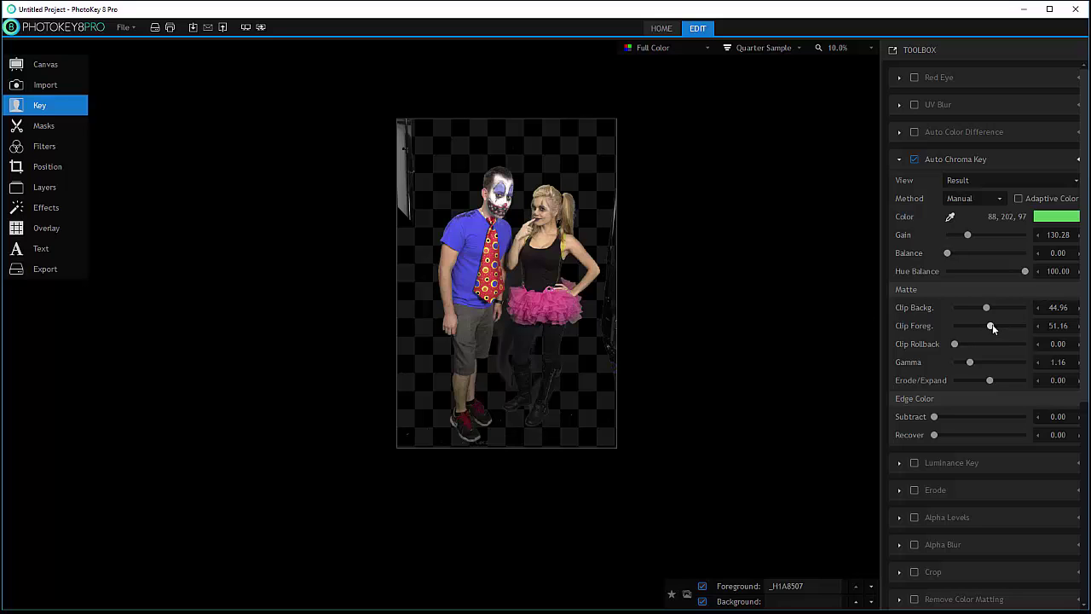
pyautogui.moveTo(991, 326); pyautogui.dragTo(954, 308)
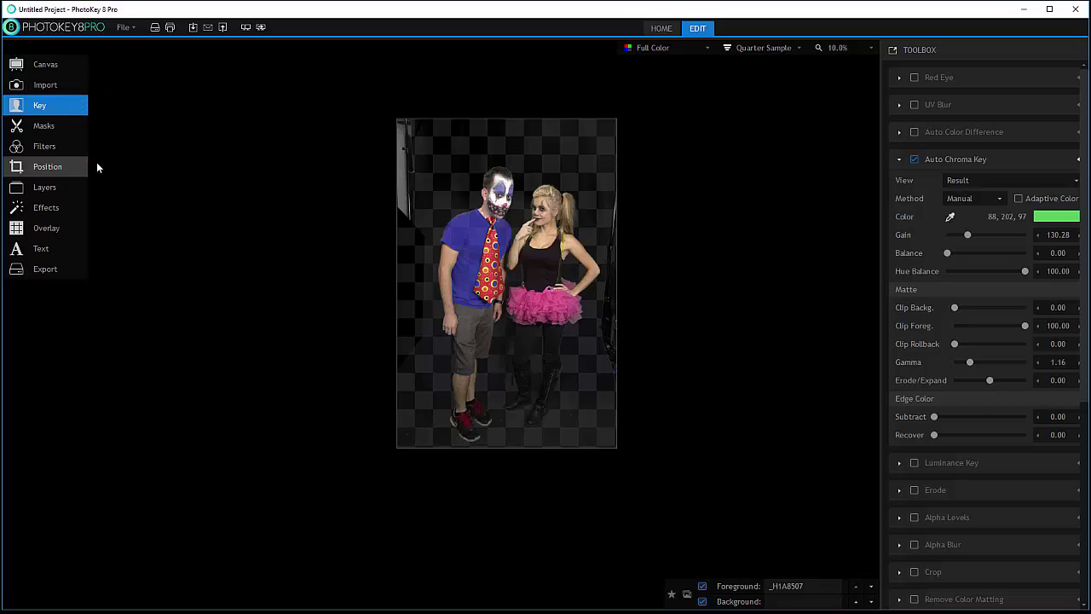
# Stretch Mask #1's vertices past the photo's top and bottom to cover the whole left strip
pyautogui.click(50, 128)
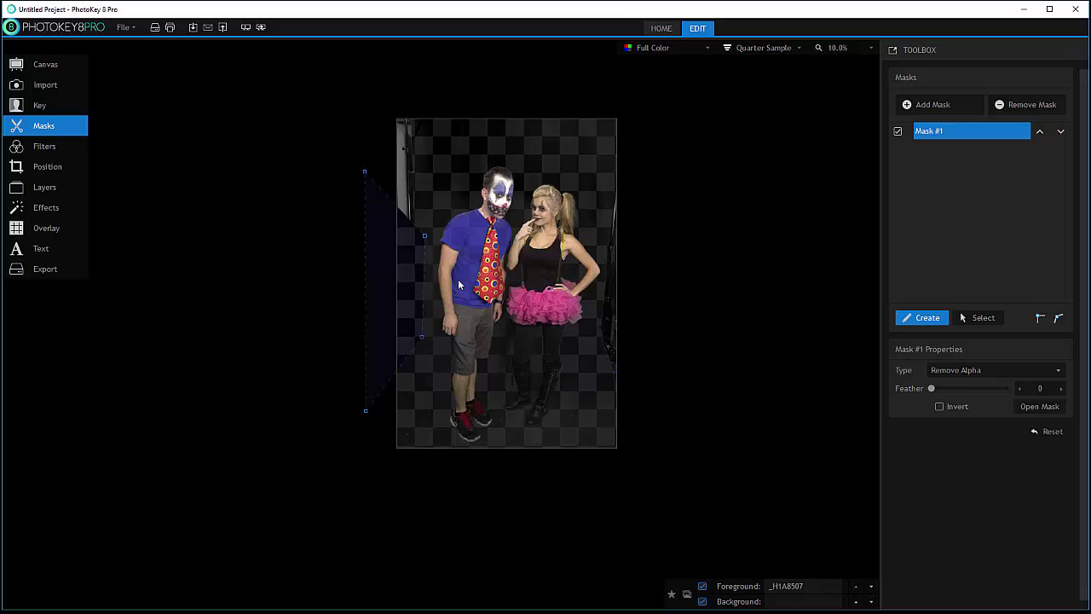
pyautogui.click(672, 597)
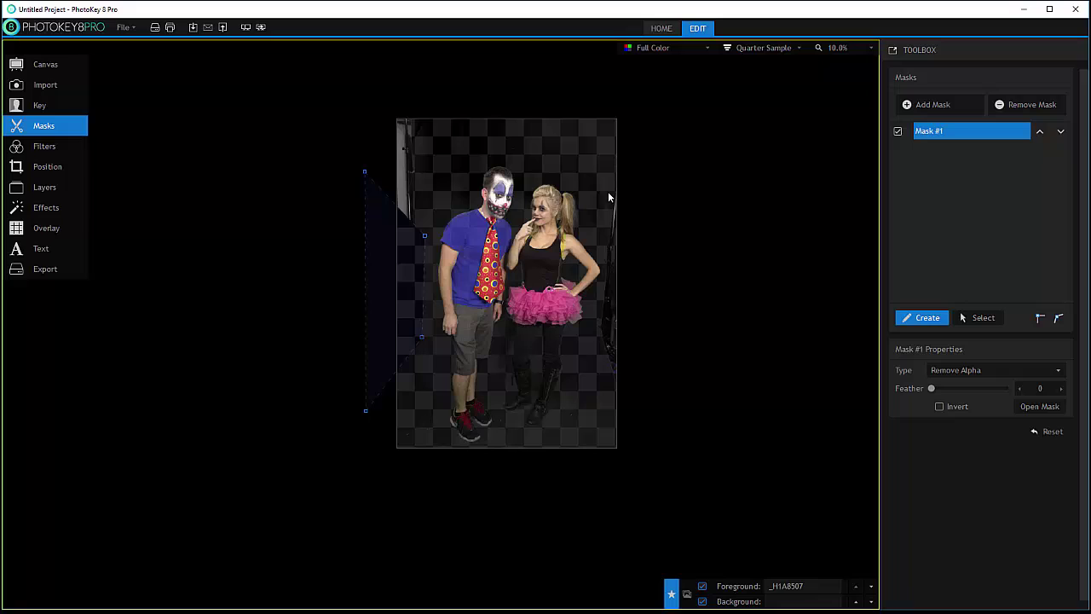
pyautogui.moveTo(424, 236); pyautogui.dragTo(433, 90)
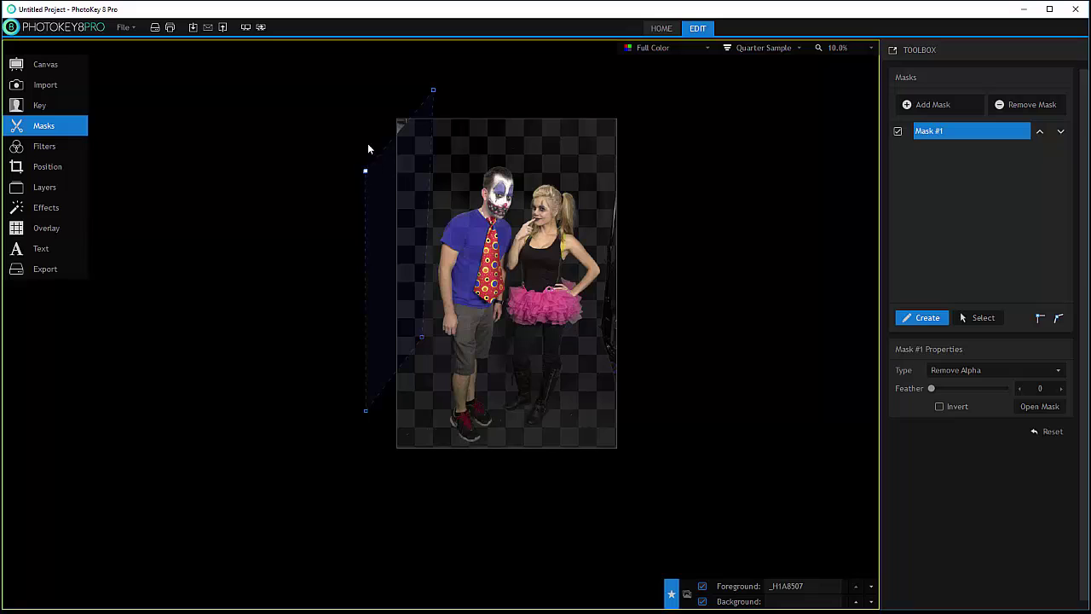
pyautogui.moveTo(365, 92); pyautogui.dragTo(361, 99)
pyautogui.moveTo(423, 337); pyautogui.dragTo(418, 483)
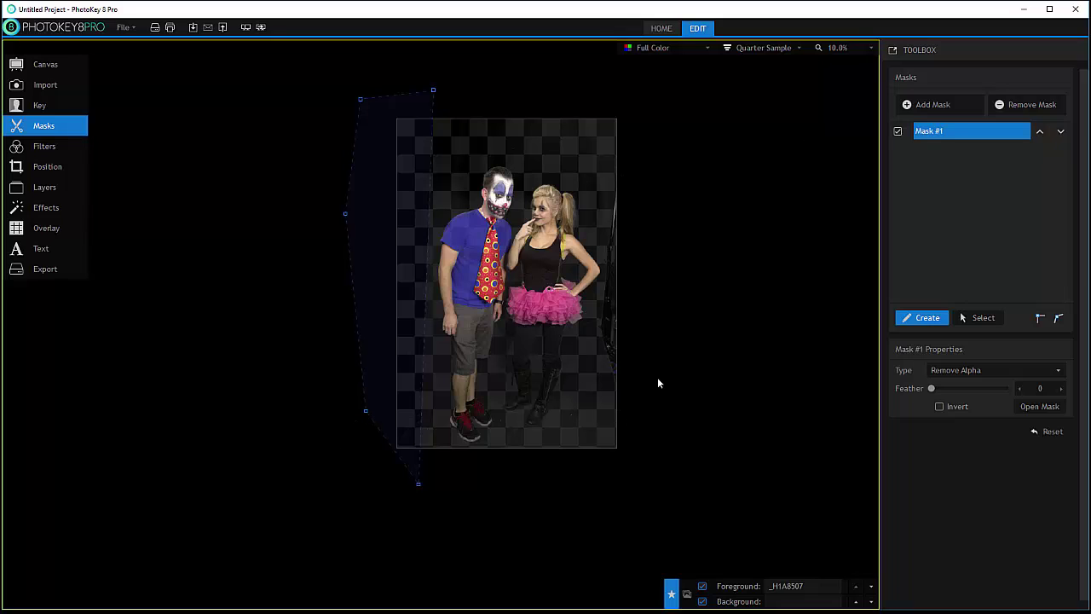
# Add Mask #2 as a closed Remove Alpha polygon along the photo's right edge
pyautogui.click(932, 107)
pyautogui.click(597, 198)
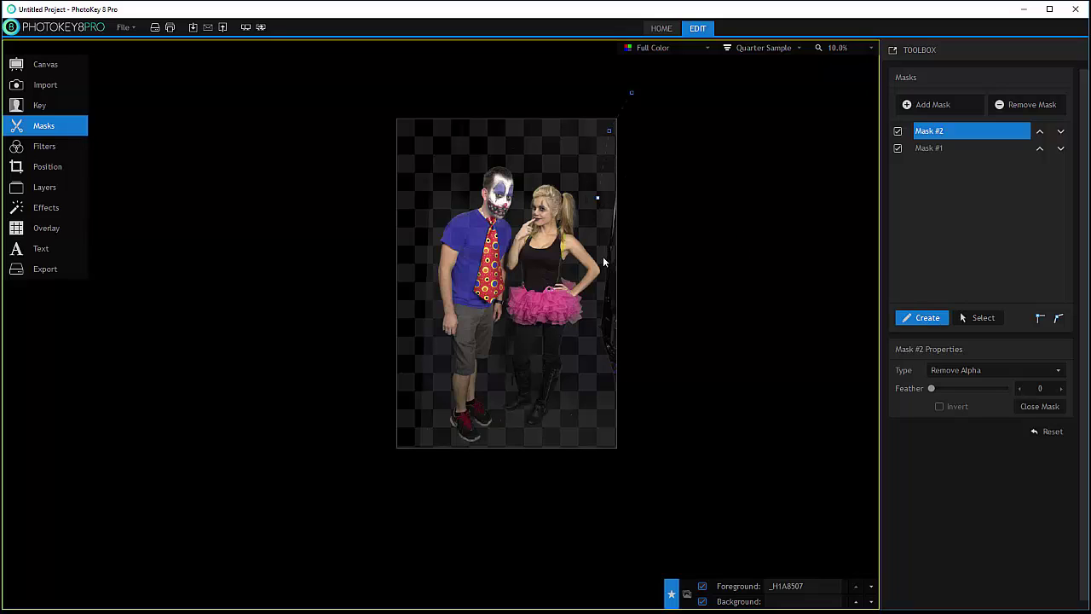
pyautogui.click(585, 414)
pyautogui.click(610, 496)
pyautogui.press('Return')
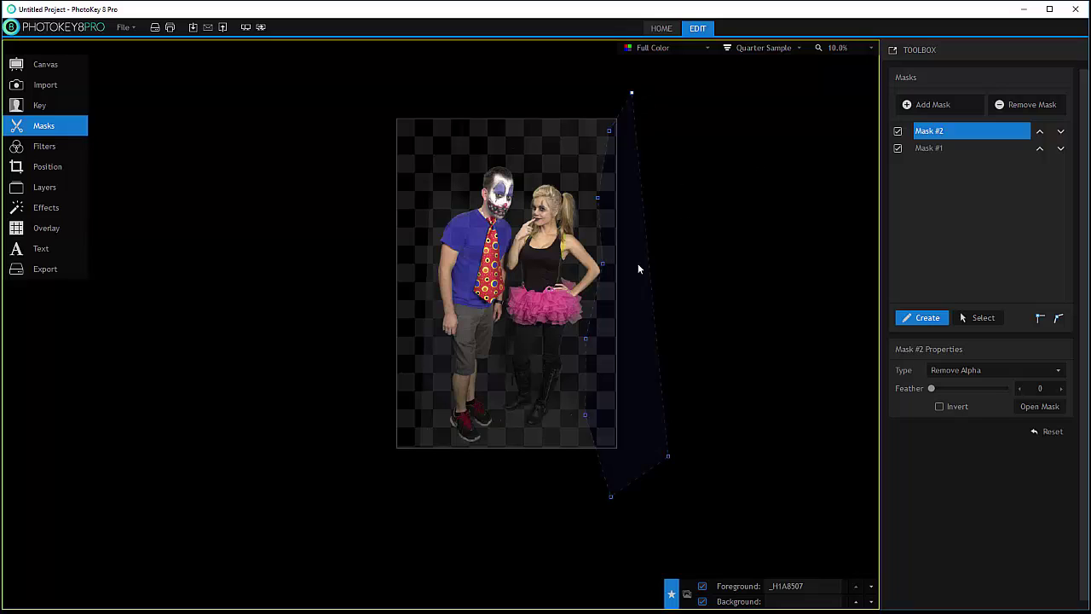
# Toggle both edge masks off and back on to compare, leaving both active
pyautogui.click(941, 147)
pyautogui.click(941, 135)
pyautogui.click(897, 131)
pyautogui.click(898, 148)
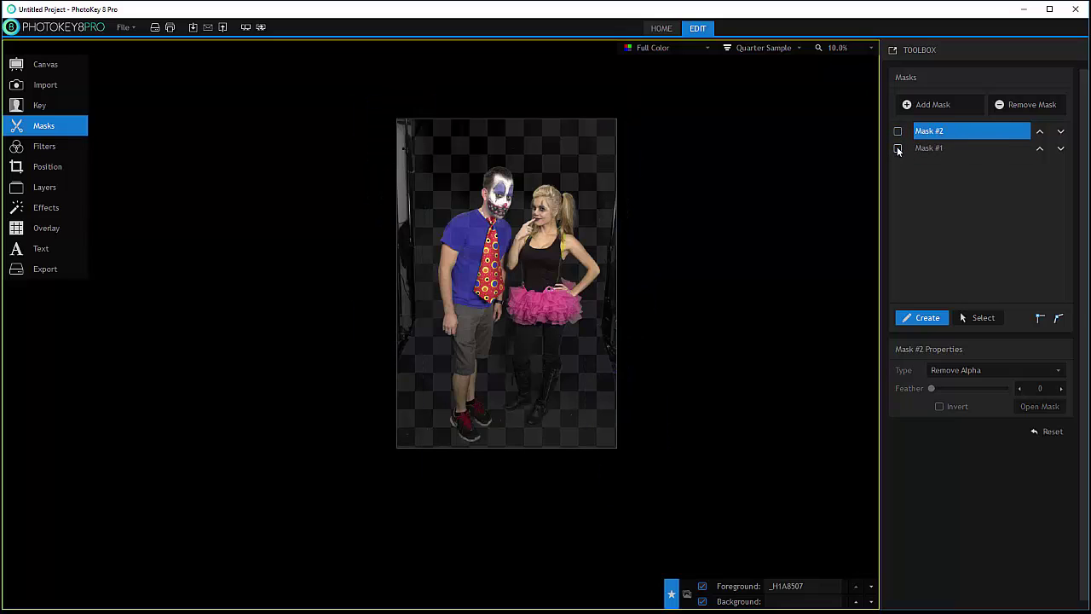
pyautogui.click(897, 148)
pyautogui.click(898, 132)
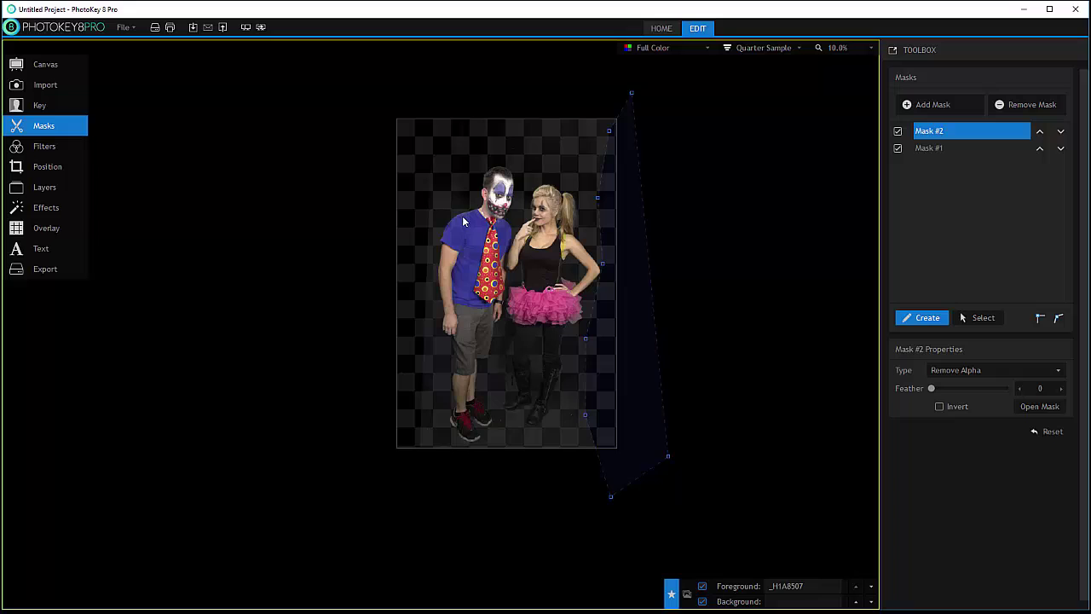
# Zoom in and trace closed Mask #3 around the man's blue shirt, arm and tie
pyautogui.scroll(1, 465, 234)
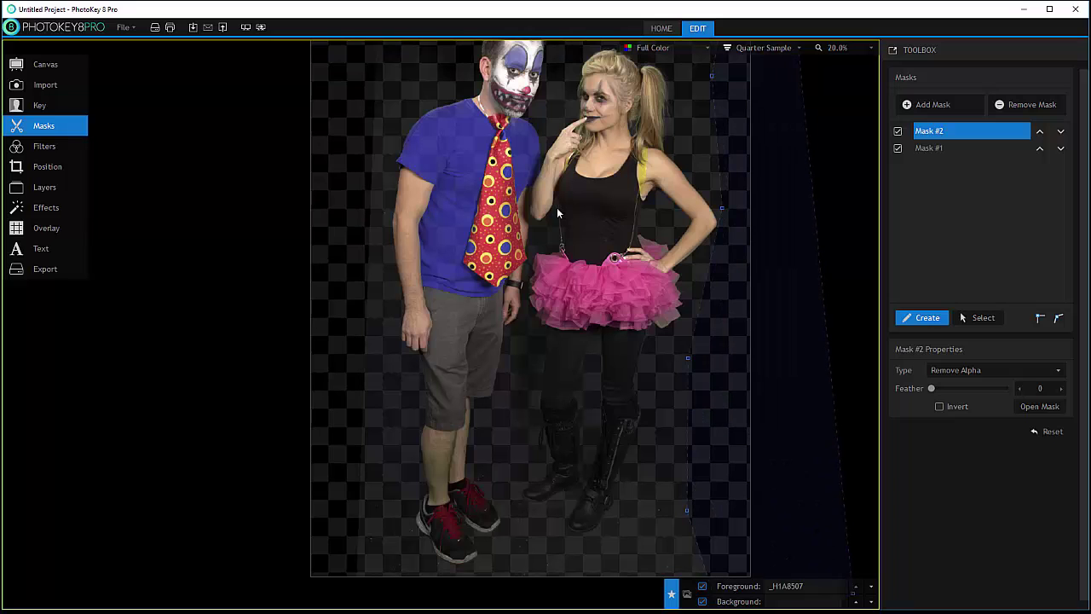
pyautogui.moveTo(492, 162); pyautogui.dragTo(607, 181)
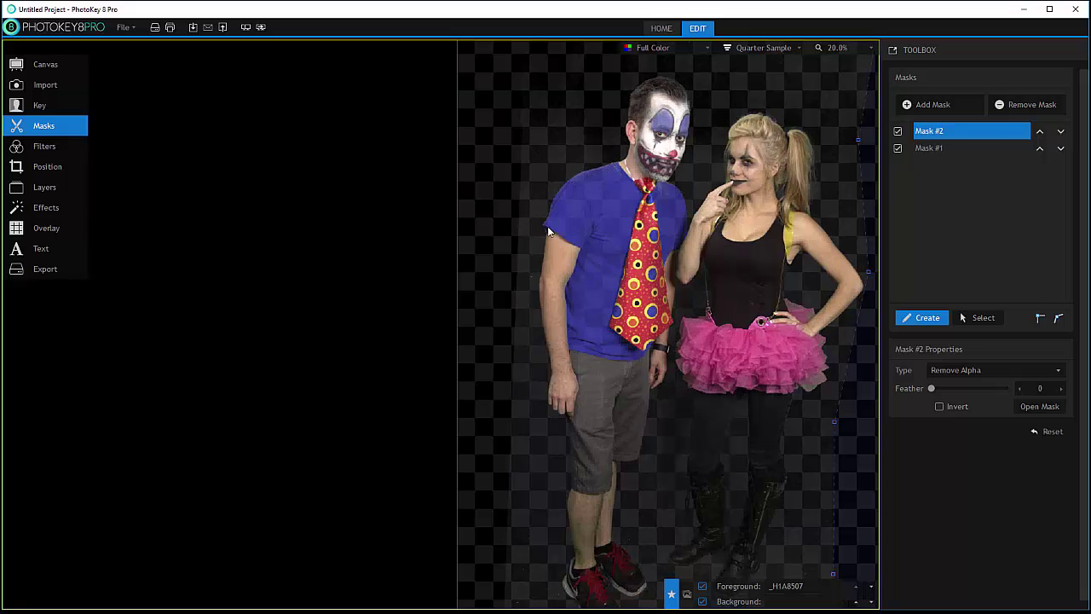
pyautogui.click(927, 104)
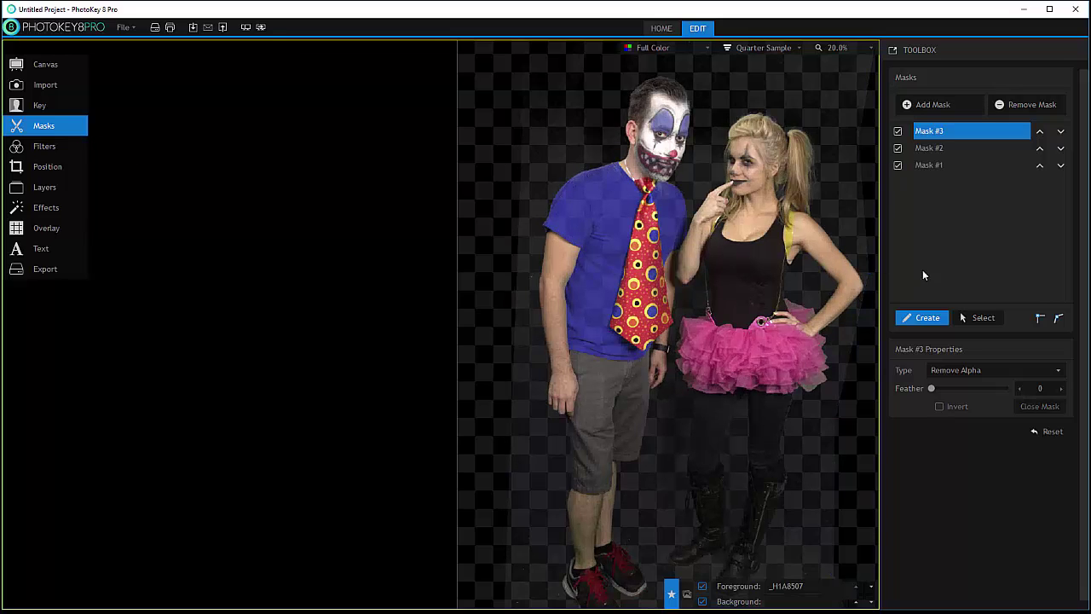
pyautogui.click(615, 161)
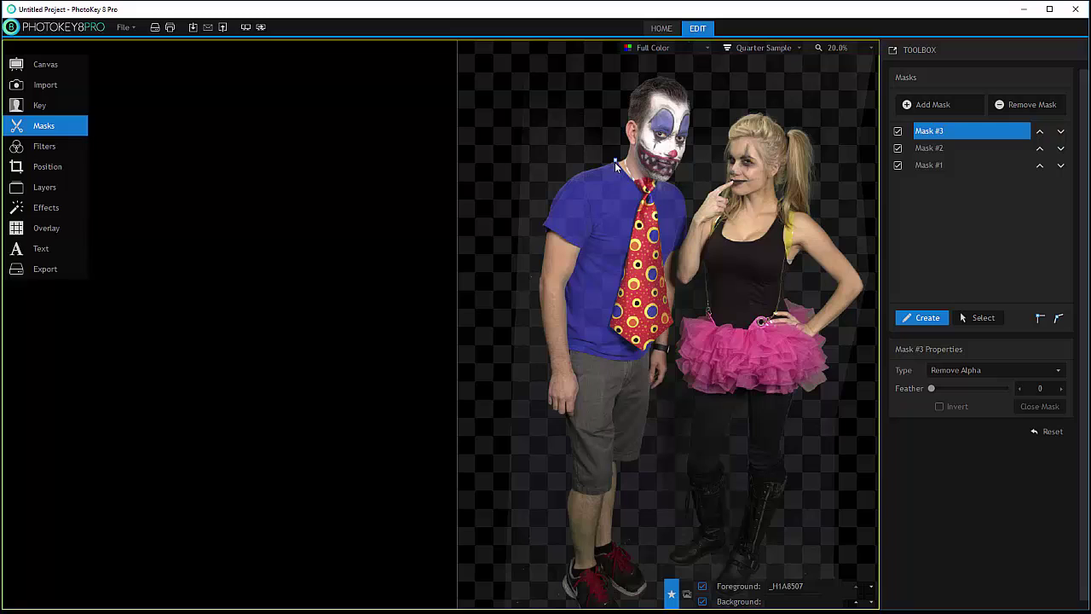
pyautogui.click(560, 187)
pyautogui.click(544, 225)
pyautogui.click(555, 230)
pyautogui.click(568, 343)
pyautogui.click(642, 348)
pyautogui.click(610, 326)
pyautogui.rightClick(767, 280)
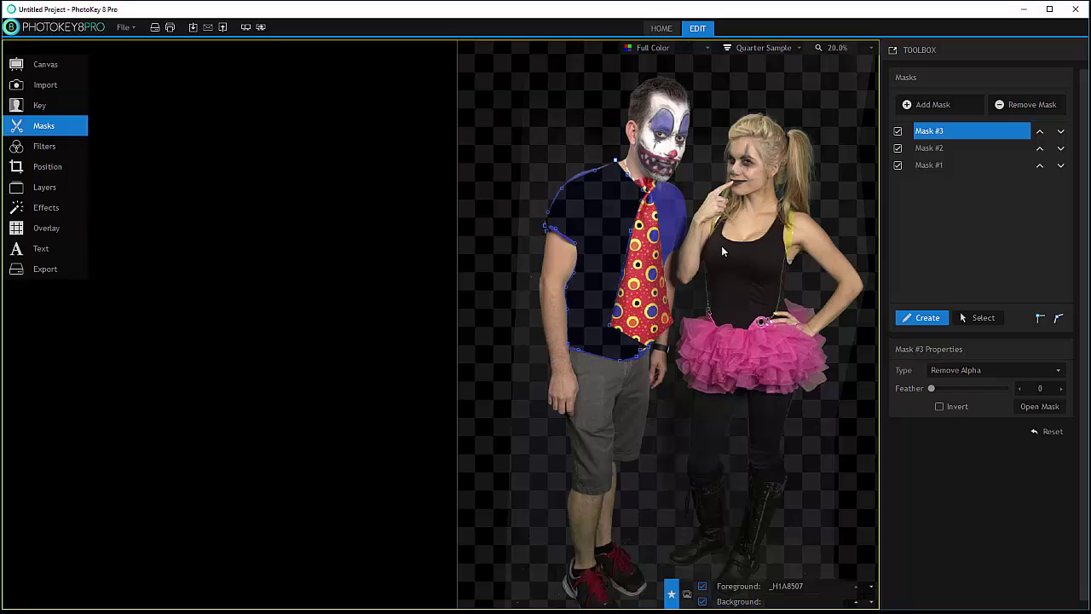
# Switch Mask #3 to Retain Alpha and set its Feather to 7
pyautogui.click(1005, 367)
pyautogui.click(976, 393)
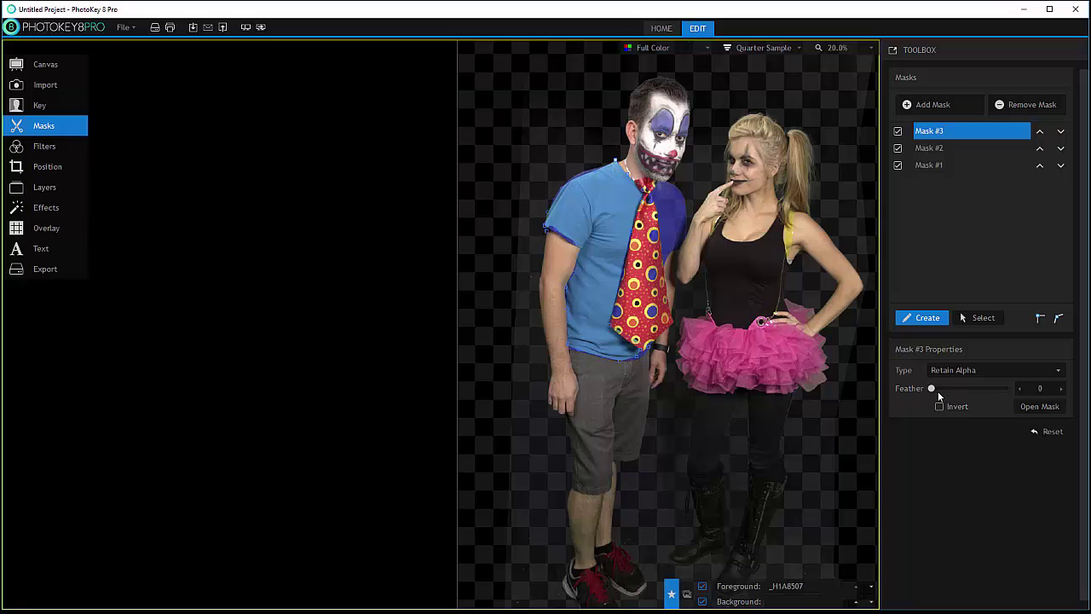
pyautogui.moveTo(935, 388)
pyautogui.mouseDown()
pyautogui.moveTo(957, 388)
pyautogui.moveTo(948, 389)
pyautogui.mouseUp()
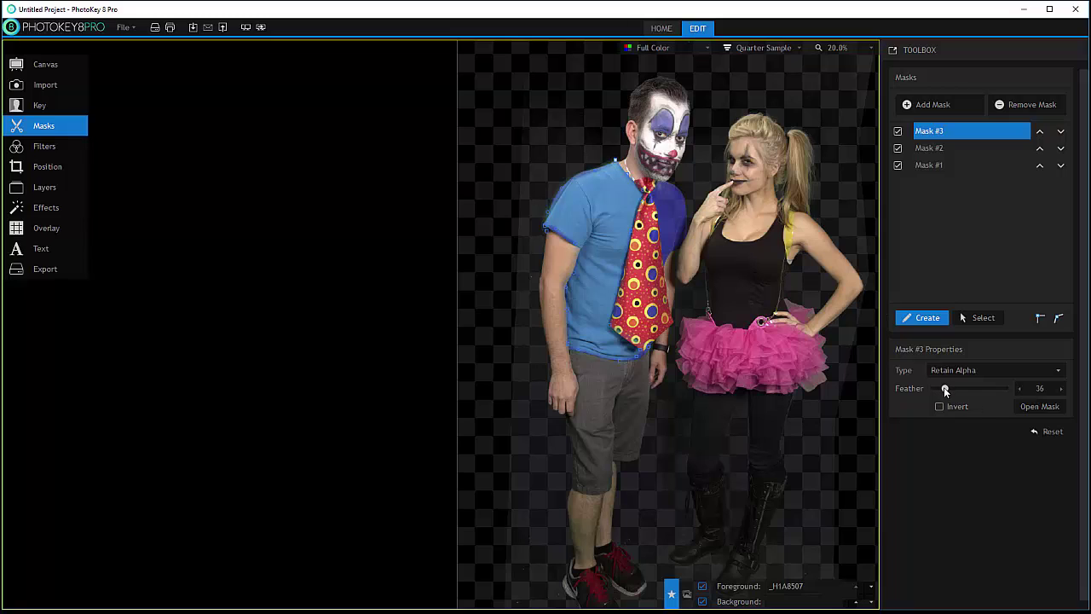
pyautogui.moveTo(944, 389)
pyautogui.mouseDown()
pyautogui.moveTo(968, 387)
pyautogui.moveTo(955, 388)
pyautogui.mouseUp()
pyautogui.moveTo(951, 388); pyautogui.dragTo(933, 388)
# Add Mask #4 around the man's shoulder beside the woman, set to Retain Alpha
pyautogui.click(912, 102)
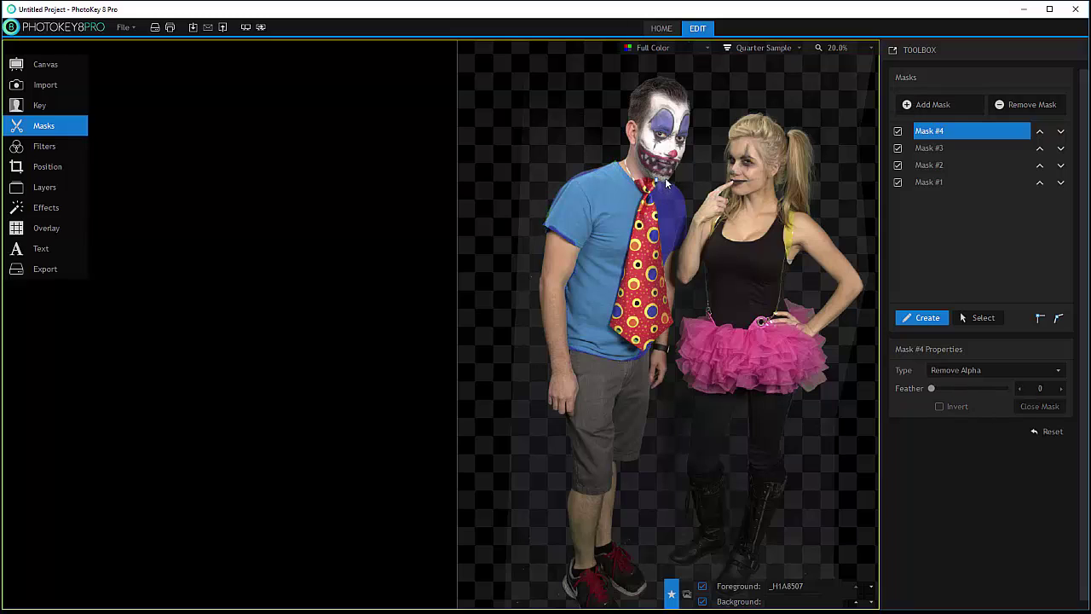
pyautogui.click(684, 200)
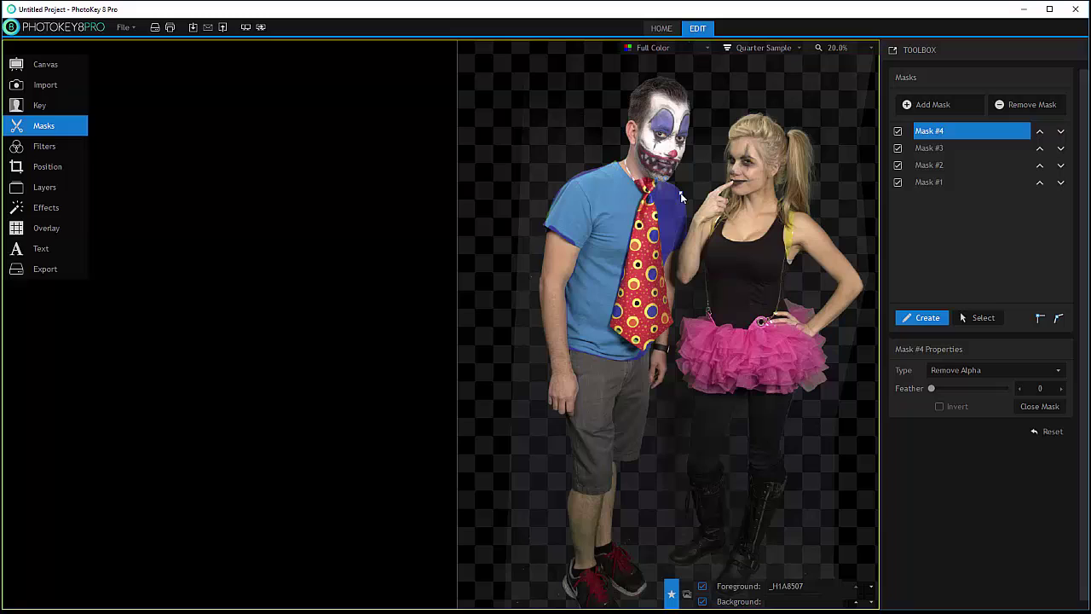
pyautogui.click(685, 238)
pyautogui.click(661, 187)
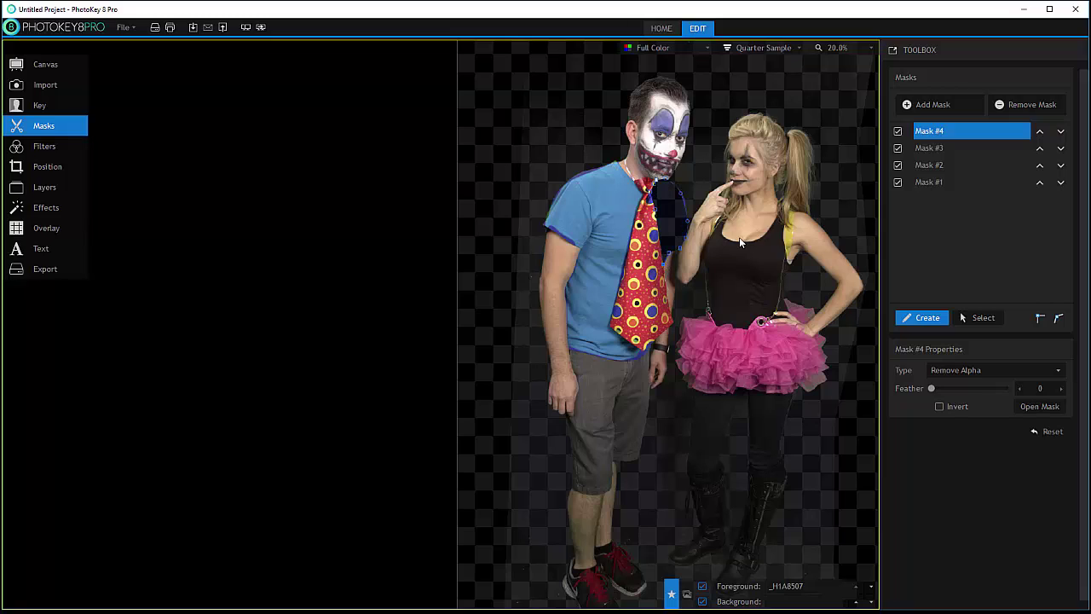
pyautogui.click(1012, 375)
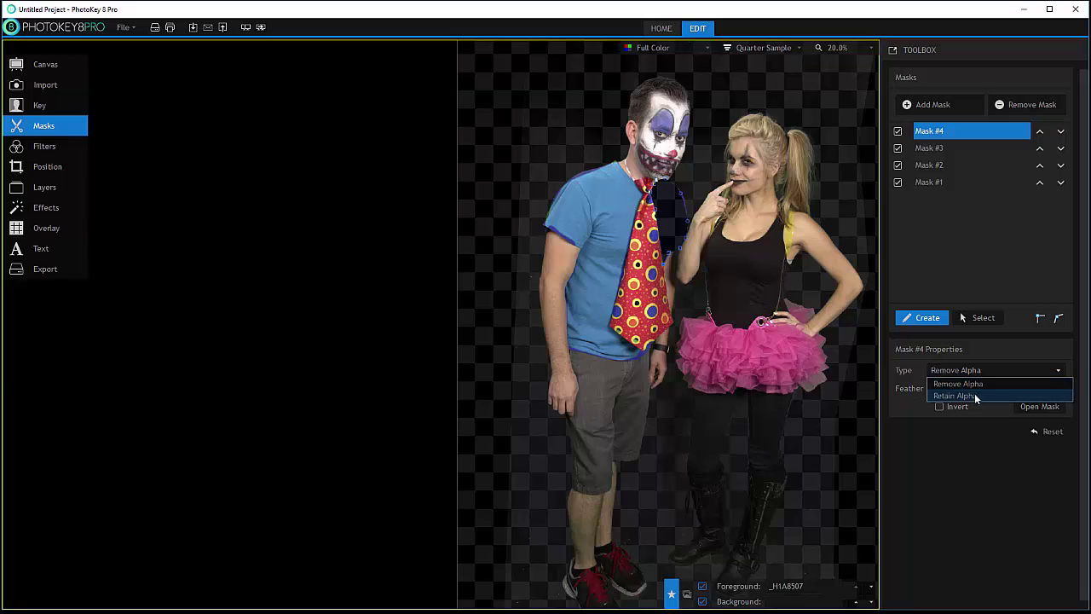
pyautogui.click(972, 395)
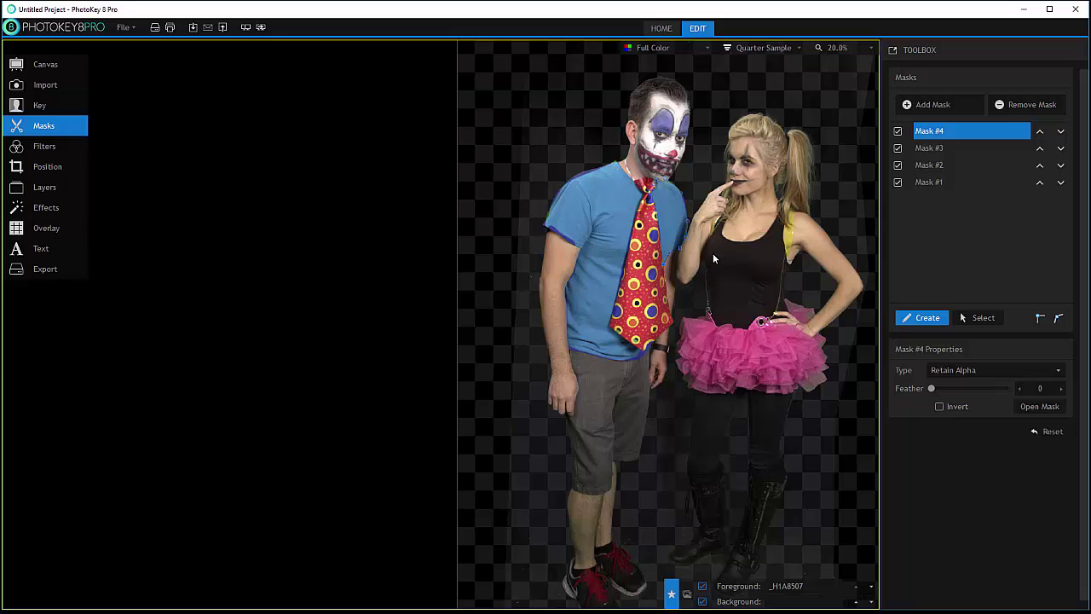
pyautogui.moveTo(713, 253); pyautogui.dragTo(476, 228)
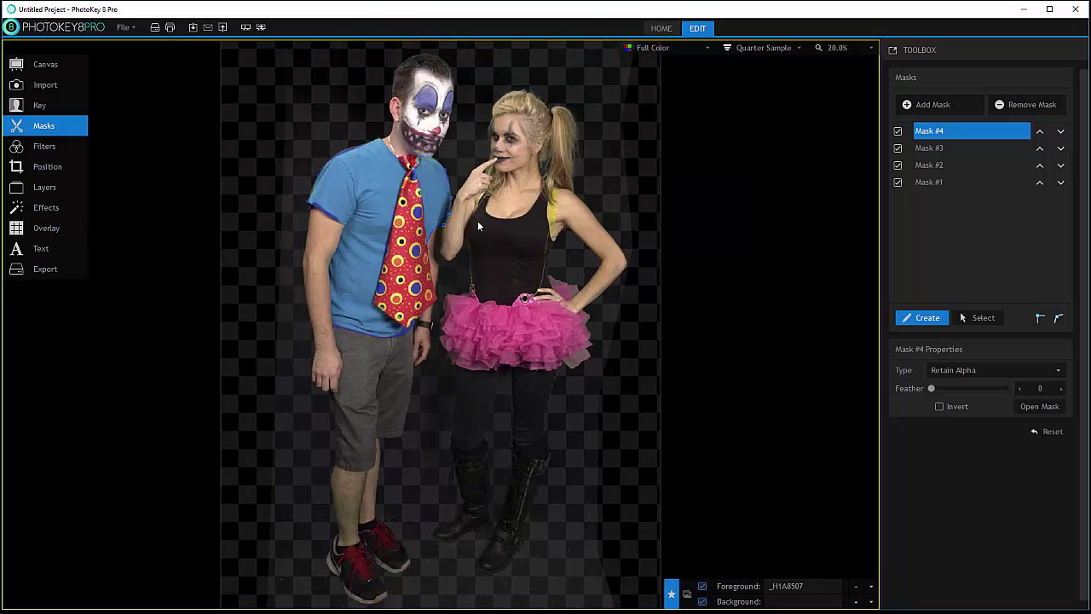
# Raise the Auto Chroma Key Gain to 264.08
pyautogui.scroll(-1, 477, 222)
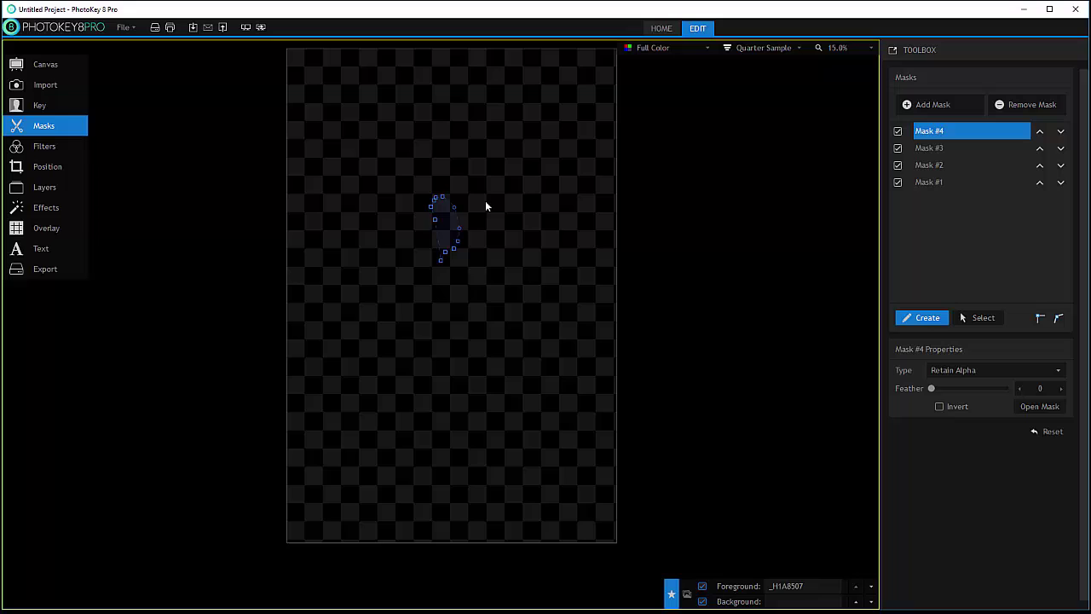
pyautogui.click(36, 106)
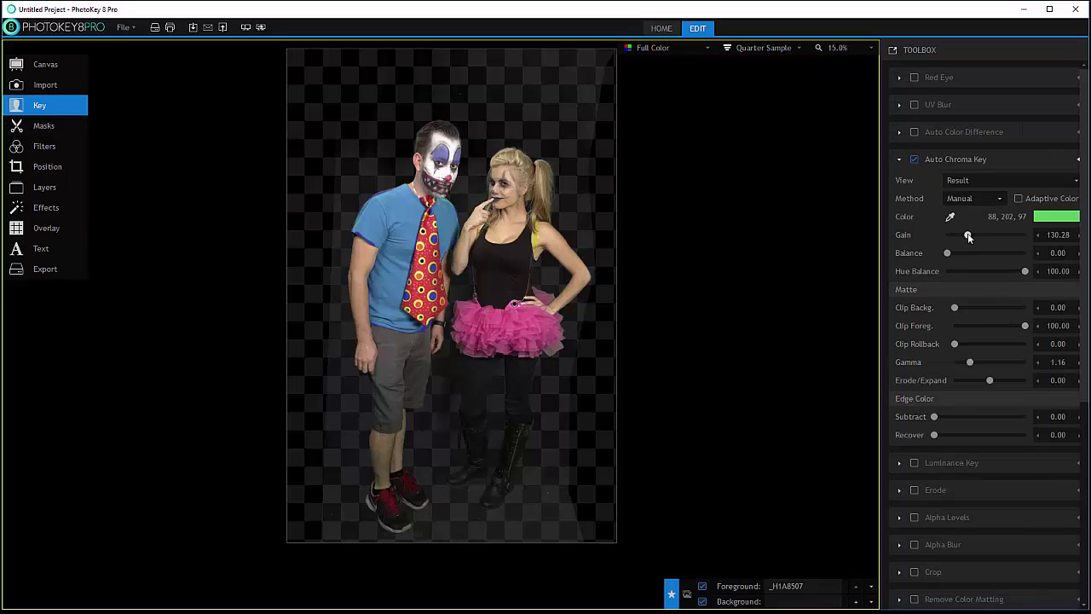
pyautogui.moveTo(967, 232); pyautogui.dragTo(988, 233)
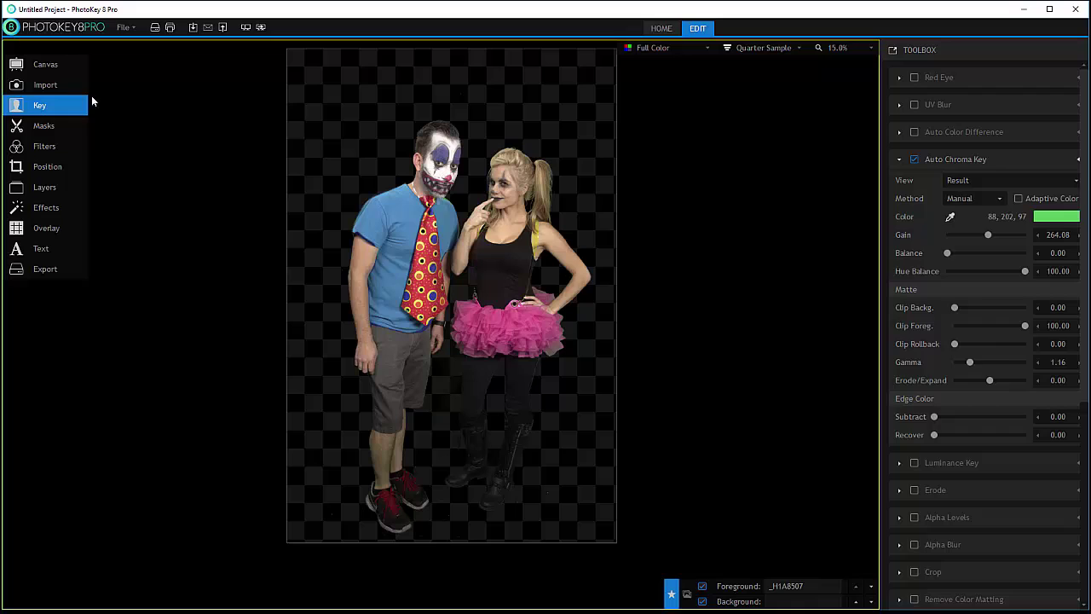
# Back in the mask list, toggle Masks #1 and #2 off and on, then enable Select mode
pyautogui.click(64, 127)
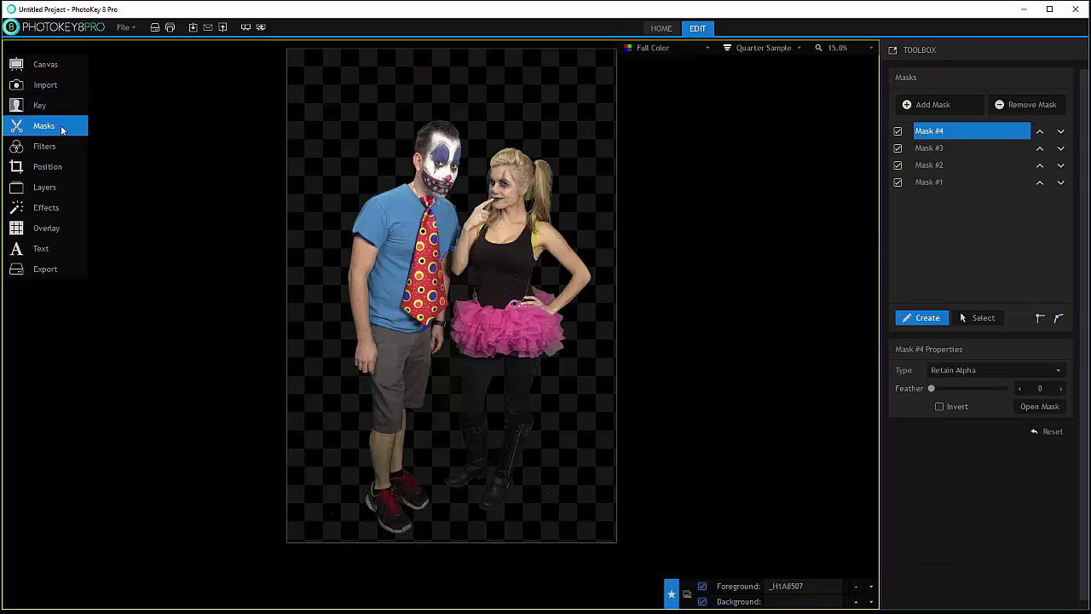
pyautogui.click(898, 183)
pyautogui.click(897, 165)
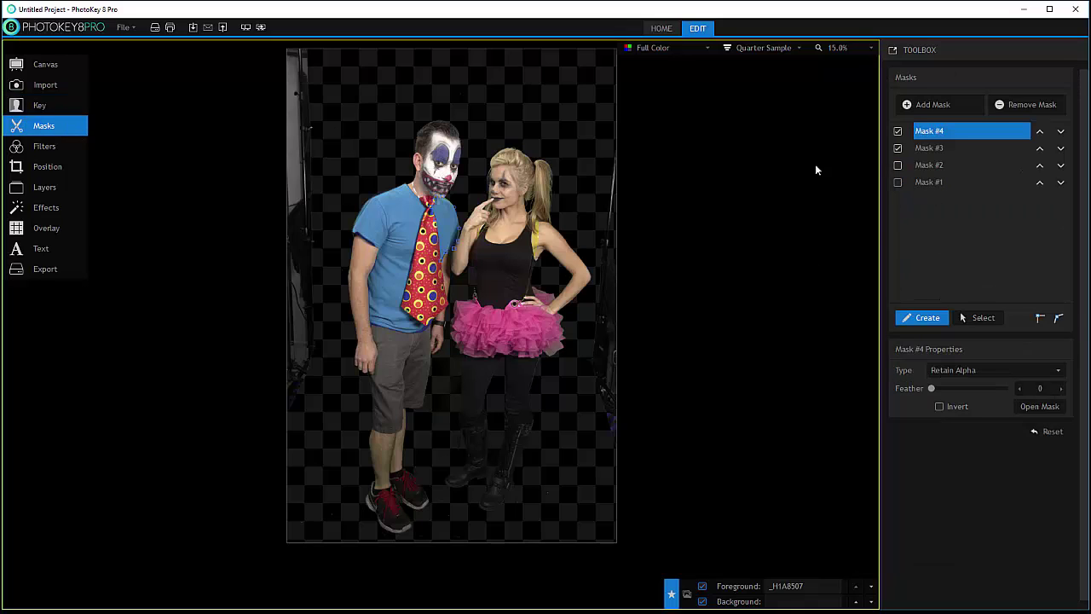
pyautogui.click(897, 183)
pyautogui.click(897, 165)
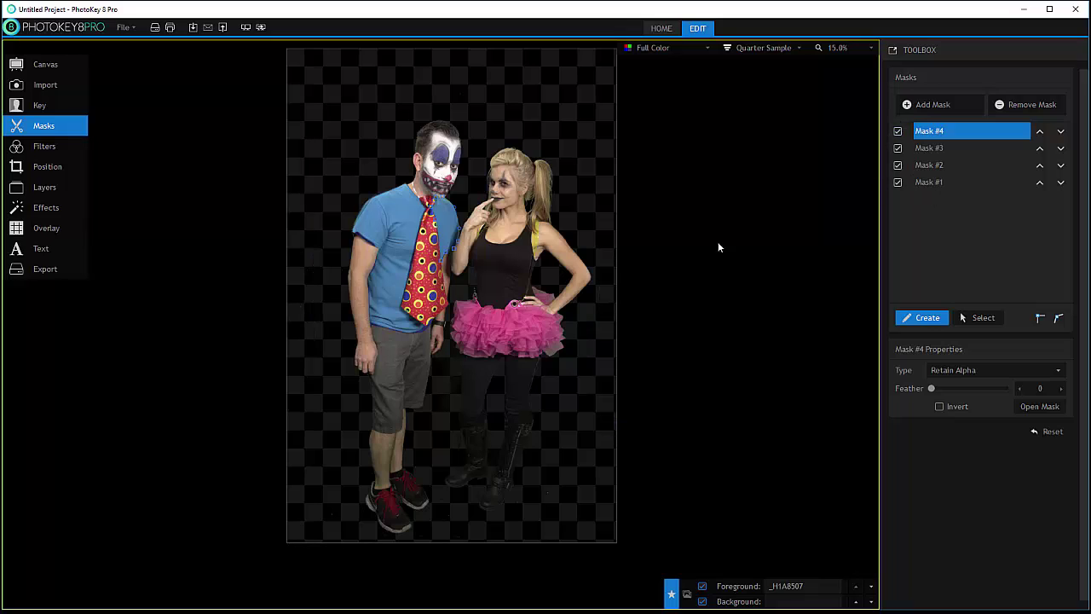
pyautogui.click(980, 317)
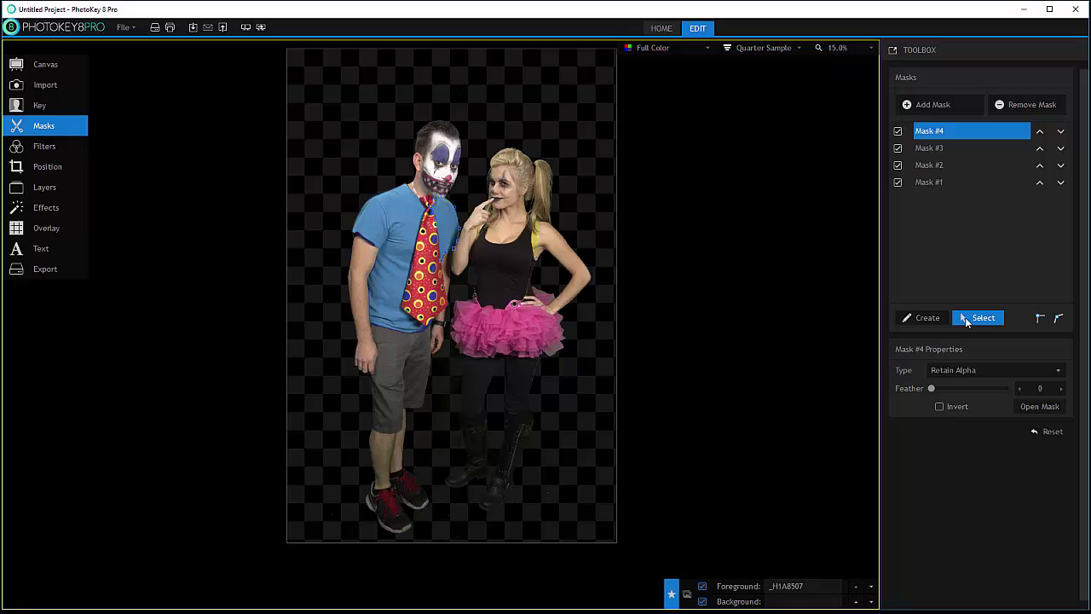